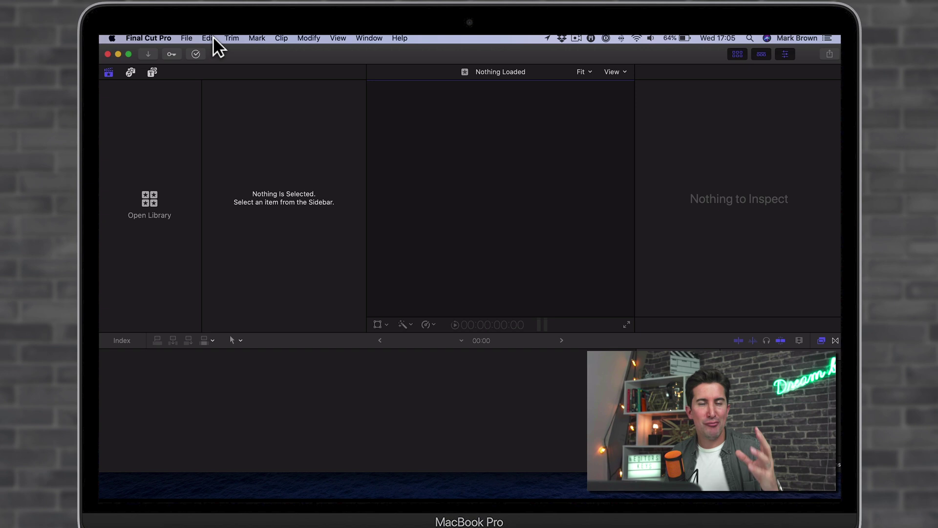
Show the File > New submenu with its Project, Event and Library choices.
left_click(188, 38)
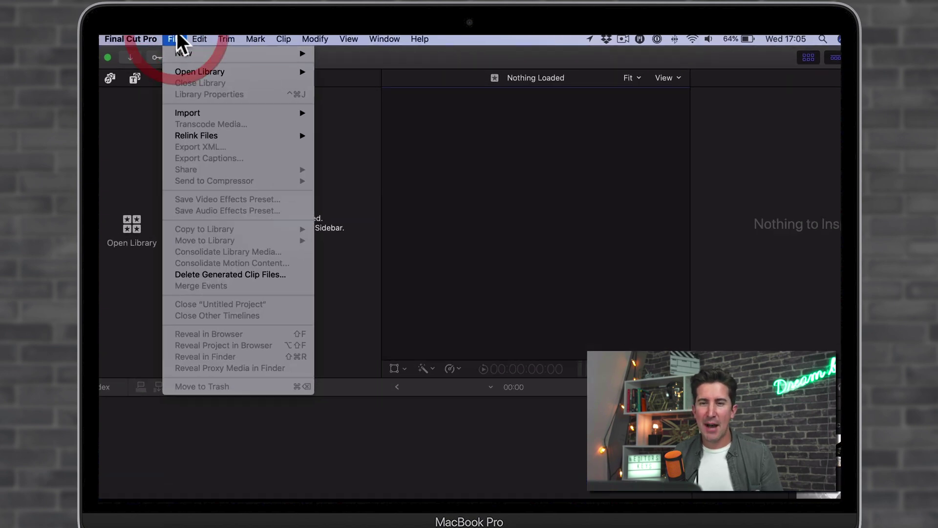
mouse_move(188, 48)
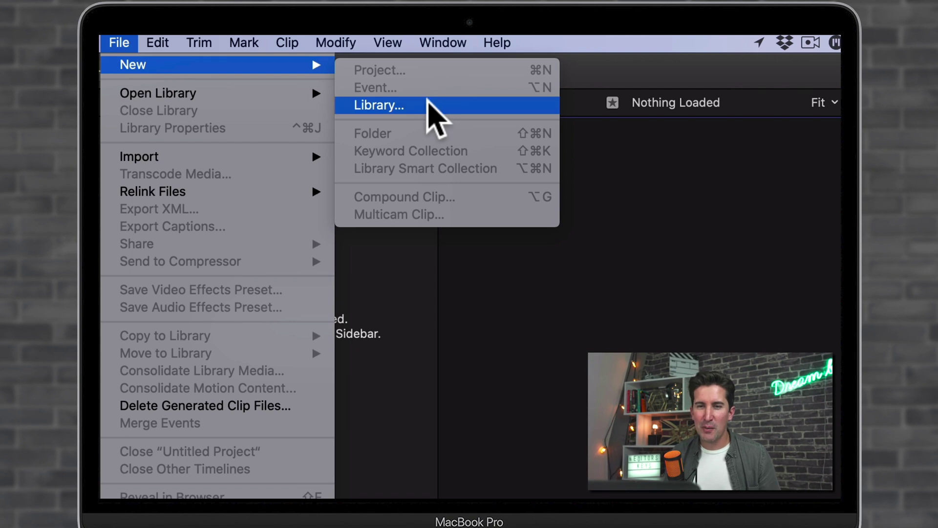
Save a new library as 'European Holiday' in the FCPX TUTORIAL folder.
left_click(425, 104)
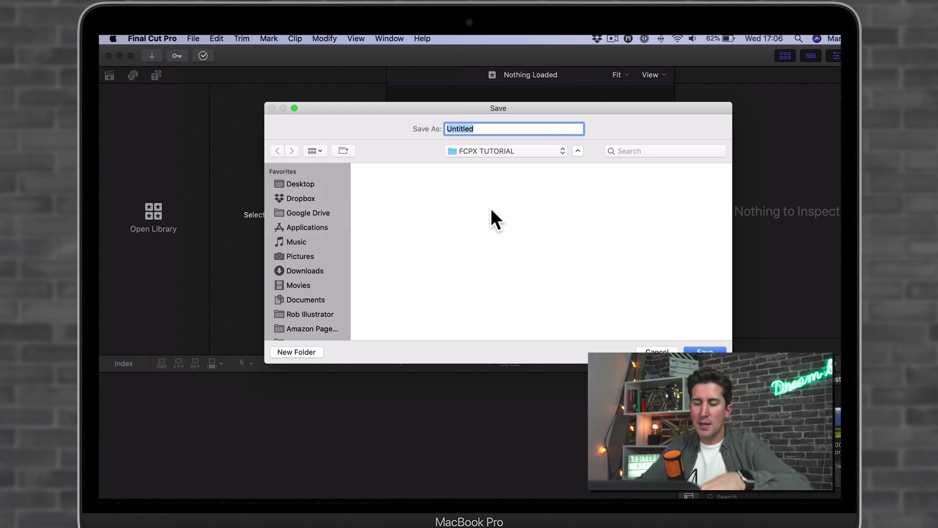
key("BackSpace")
type("European Holiday")
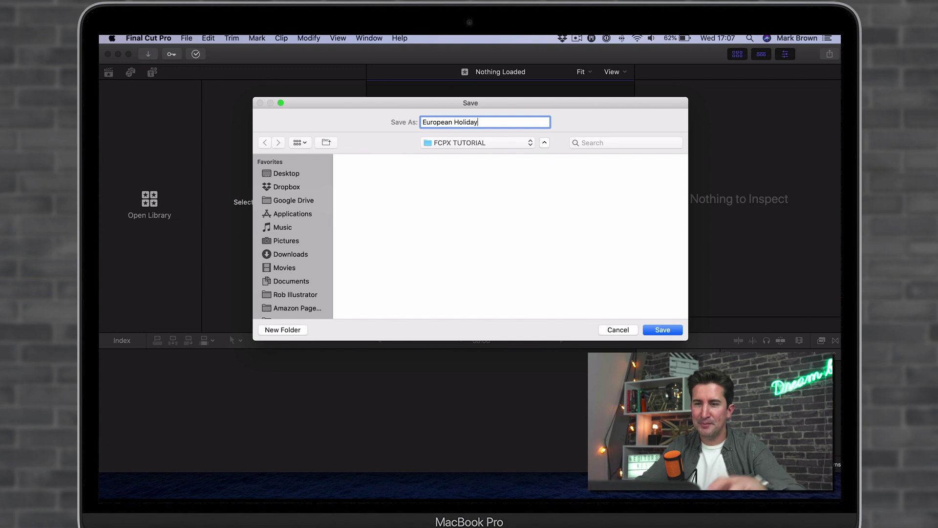
key("Return")
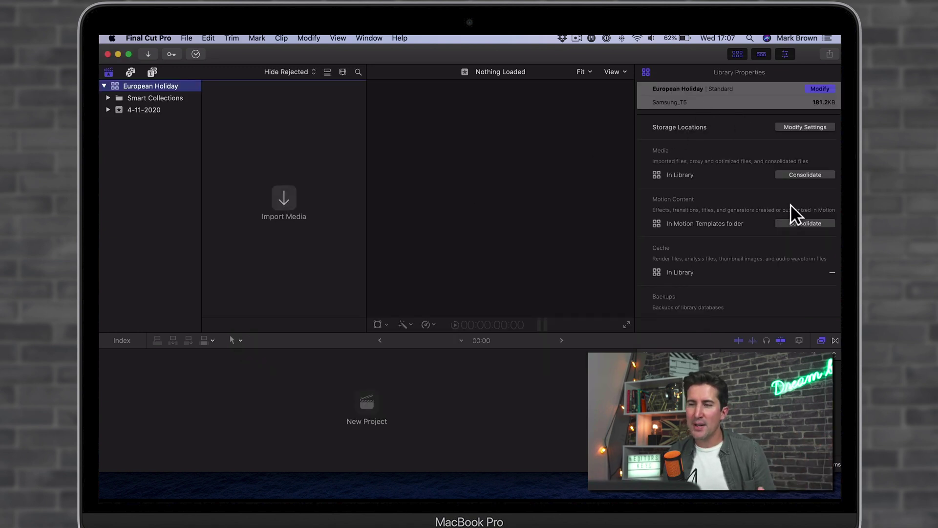
left_click(813, 126)
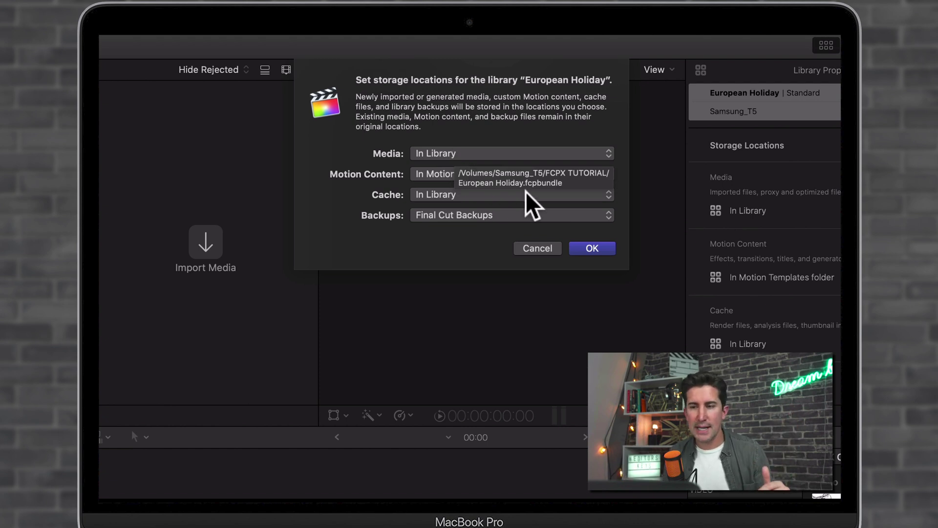
left_click(607, 250)
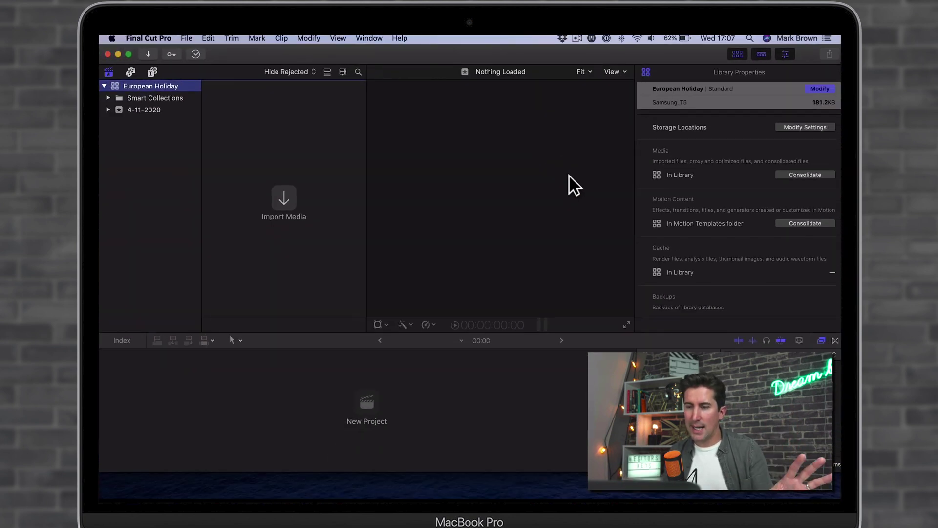
Add a 'Paris Trip' event with Create New Project kept checked.
left_click(189, 37)
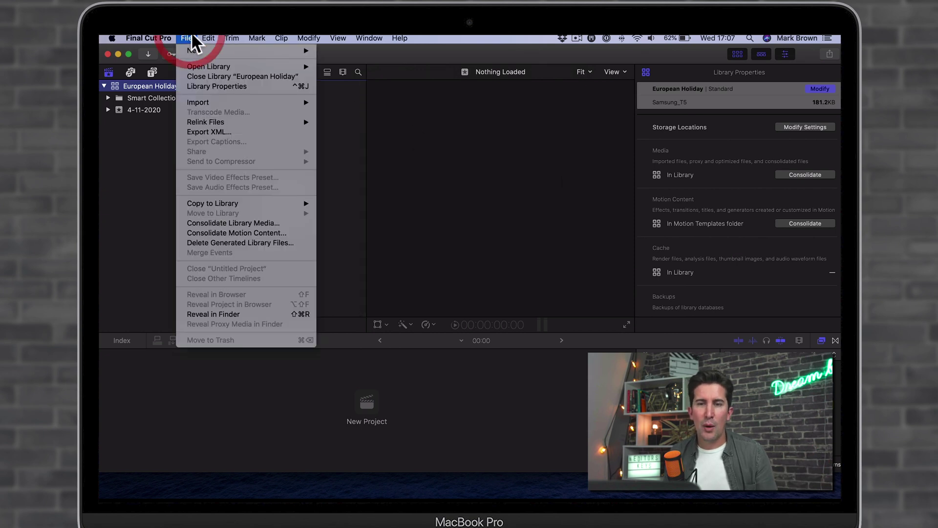
mouse_move(195, 49)
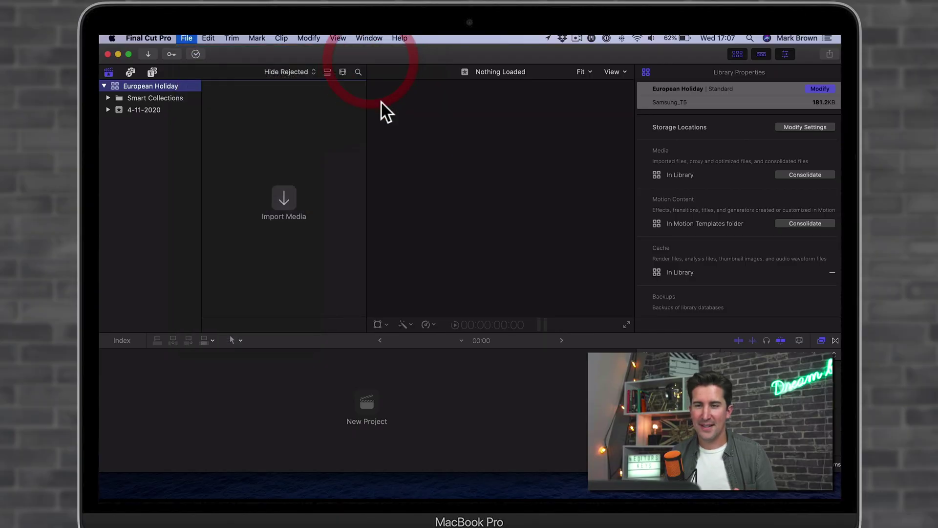
left_click(376, 274)
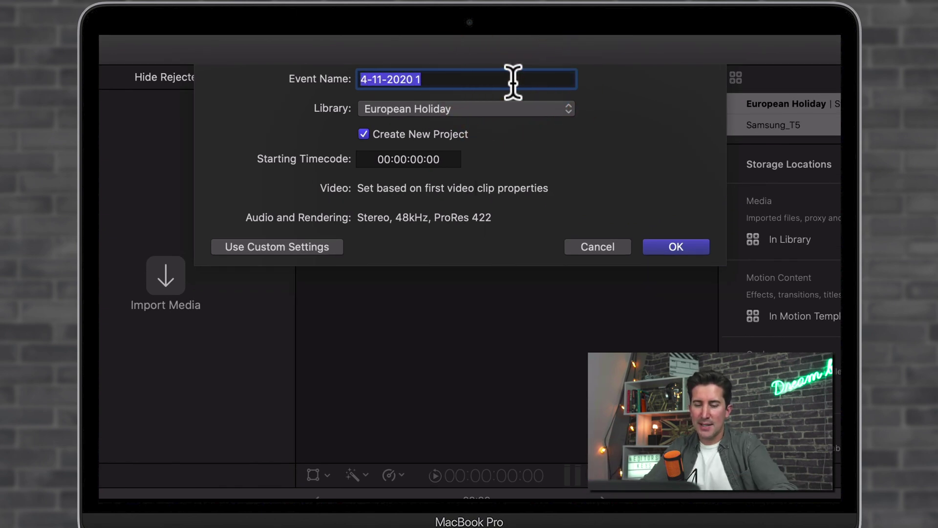
type("Paris Trip")
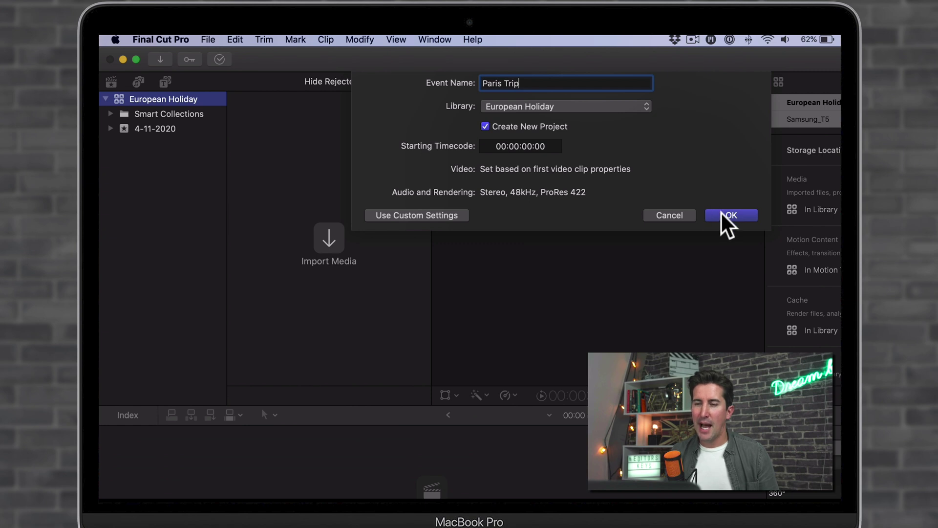
left_click(721, 214)
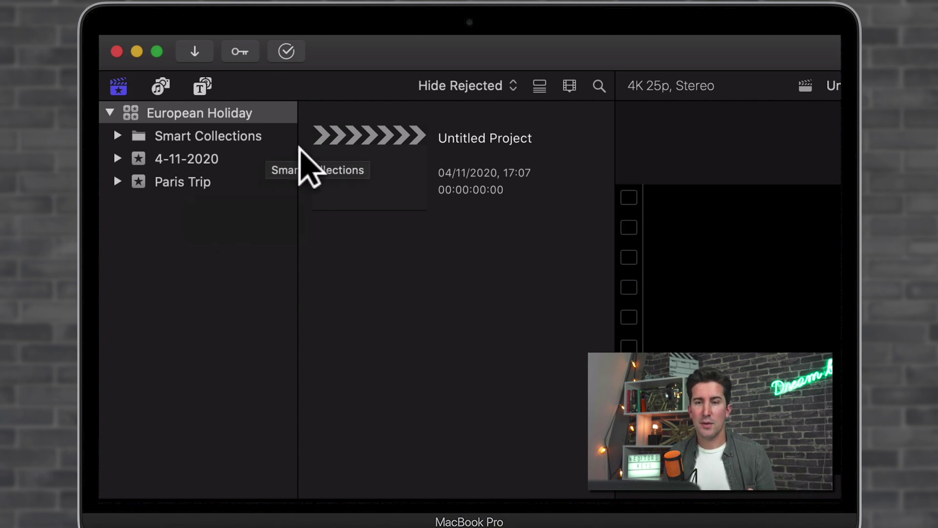
Start a new project and reveal its custom format and resolution settings.
left_click(187, 38)
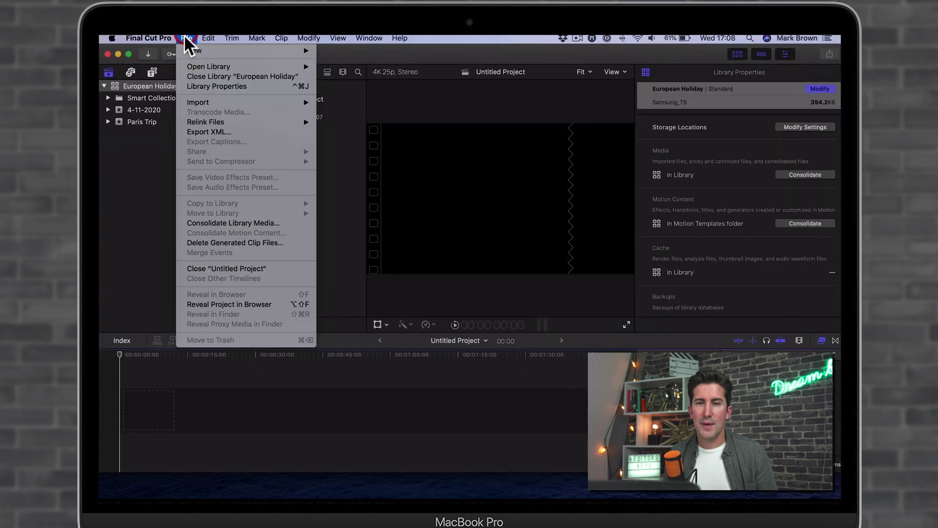
mouse_move(190, 48)
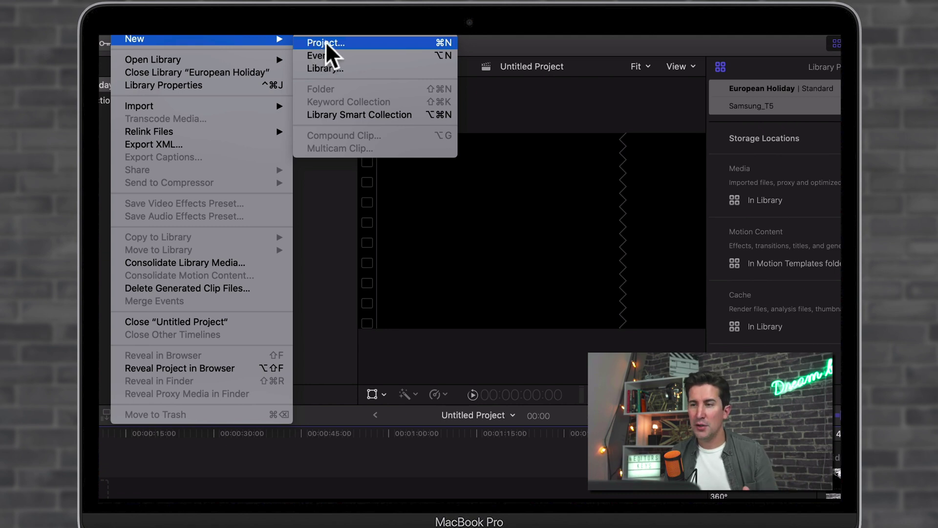
left_click(326, 42)
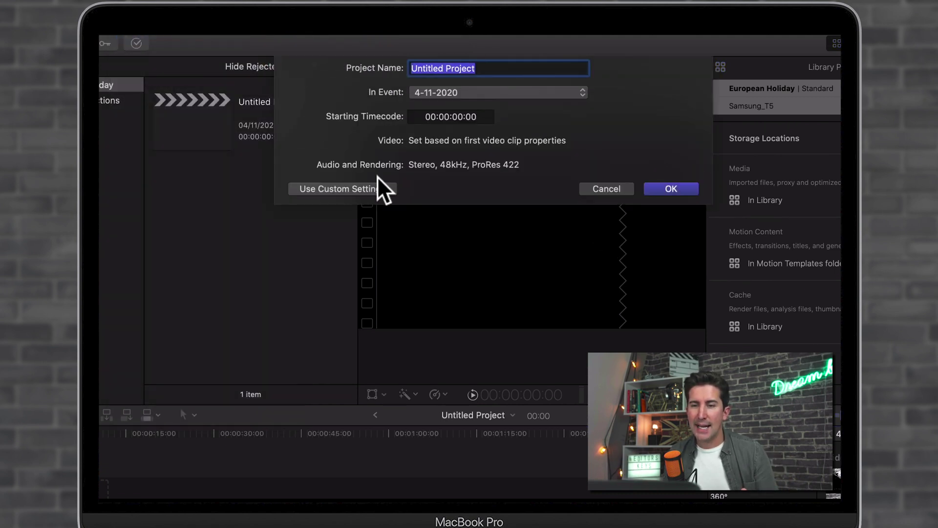
left_click(372, 189)
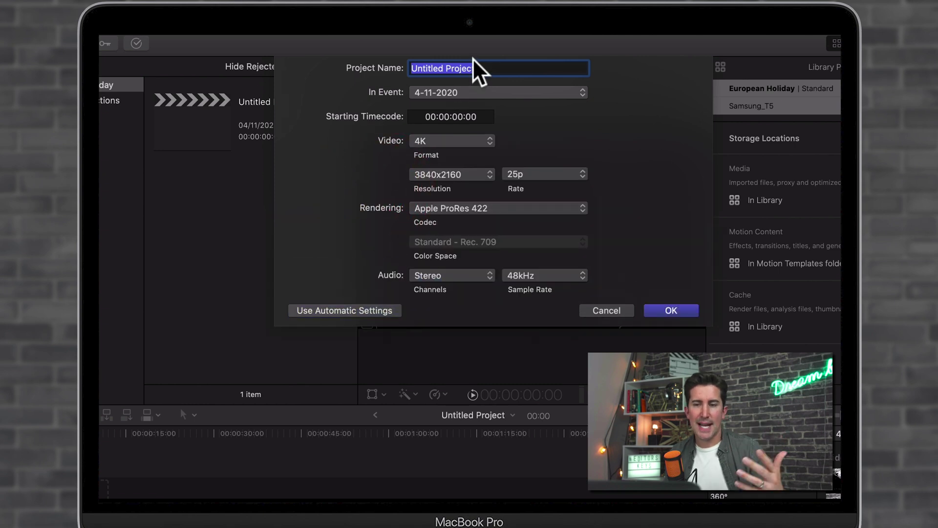
Name the 4K 25p project 'European Holiday', place it in Paris Trip, and create it.
left_click(482, 68)
triple_click(481, 69)
type("European Holiday")
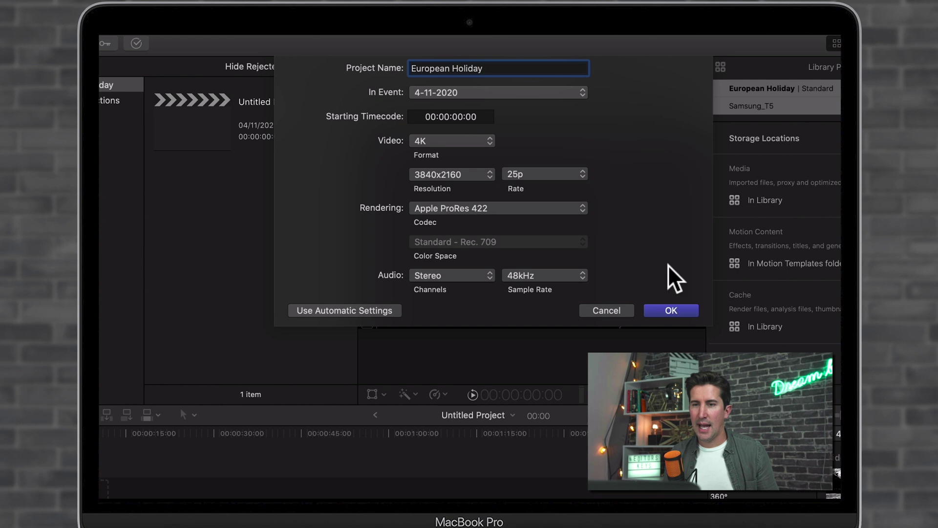
left_click(483, 91)
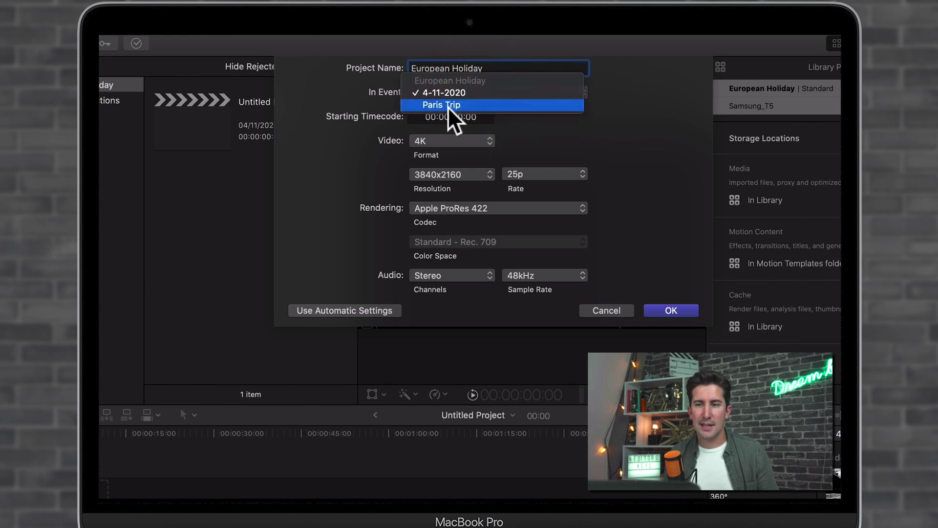
left_click(419, 104)
left_click(688, 308)
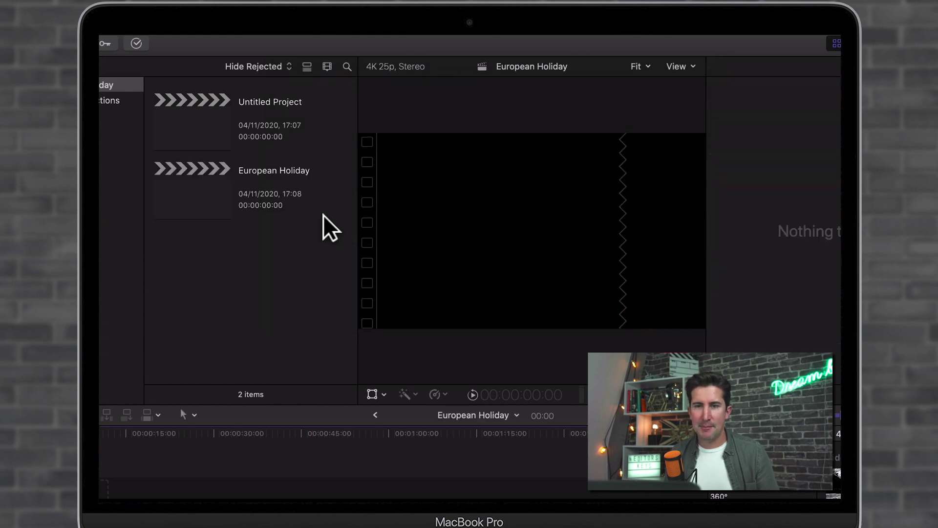
left_click(184, 184)
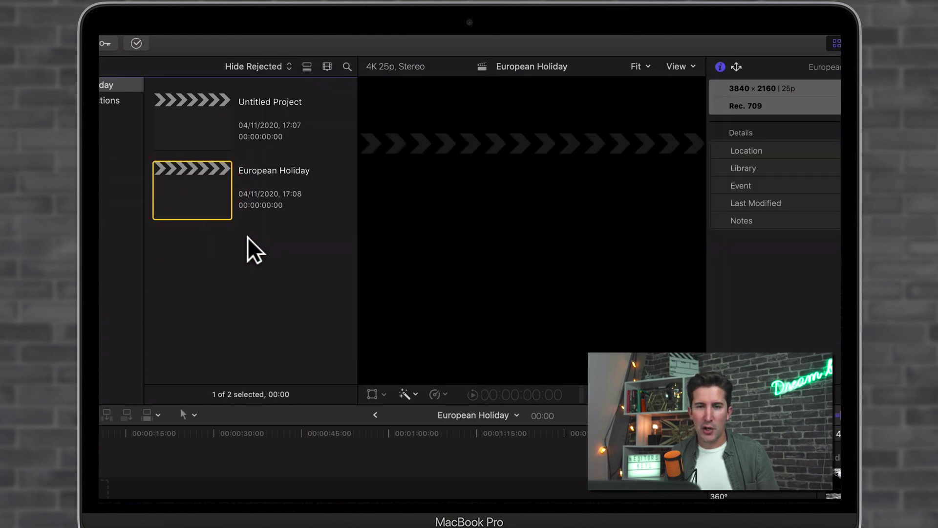
Open the Media Import window from the browser's shortcut menu.
right_click(228, 250)
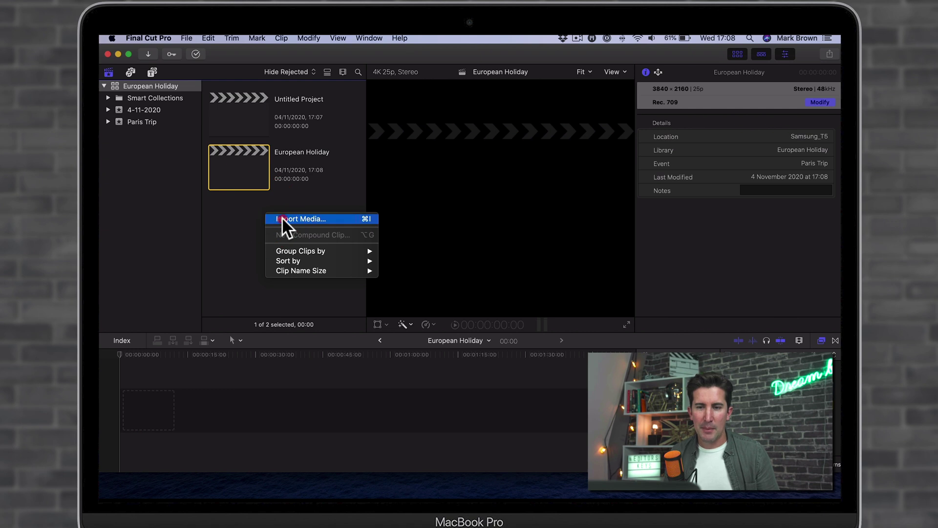
left_click(284, 218)
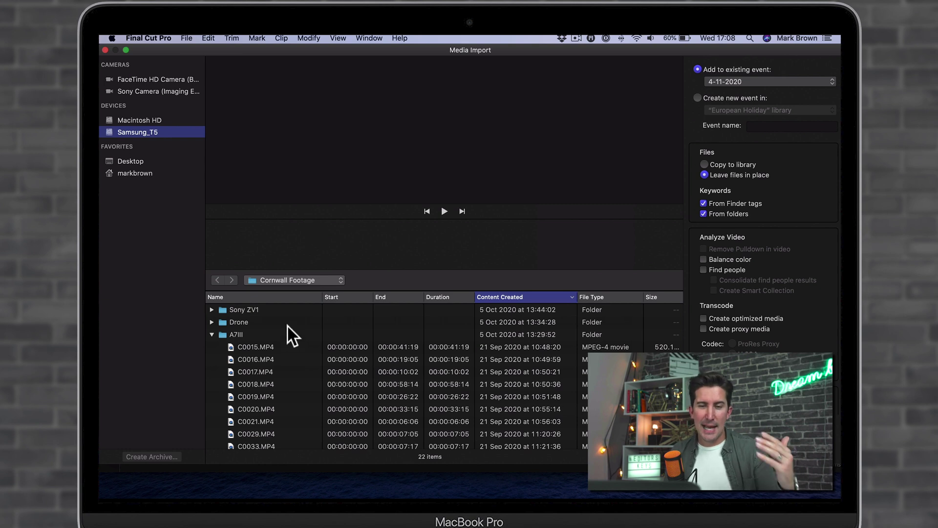
scroll(271, 335, "down", 1)
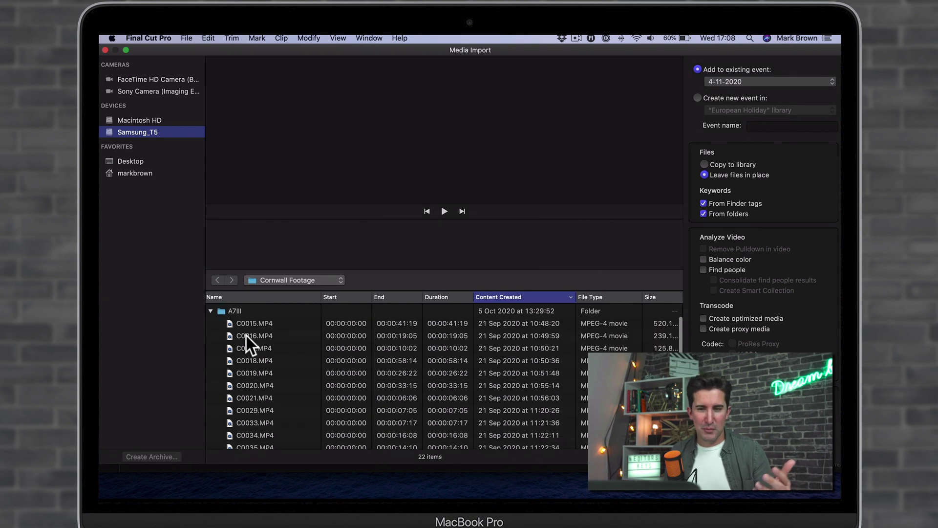
scroll(250, 337, "up", 1)
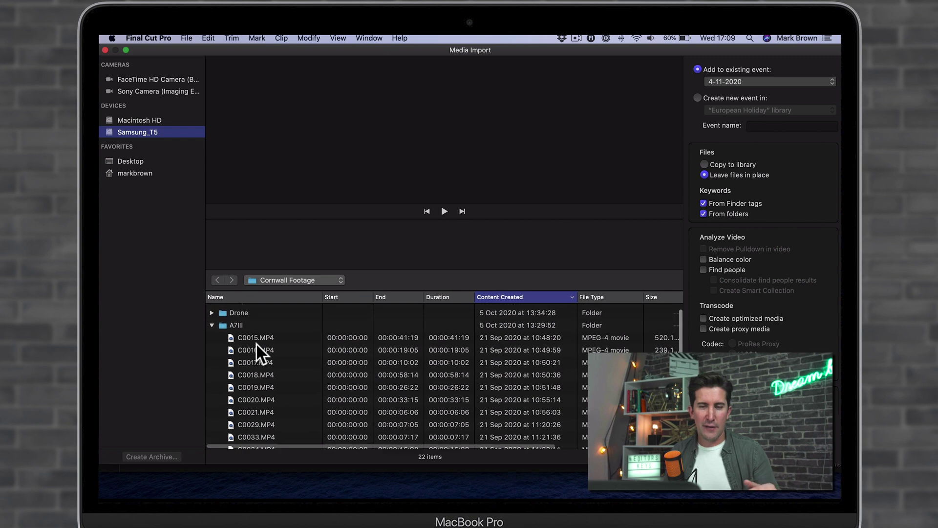
Select clips C0015, C0016 and C0017 in the Cornwall Footage A7III folder.
left_click(257, 339)
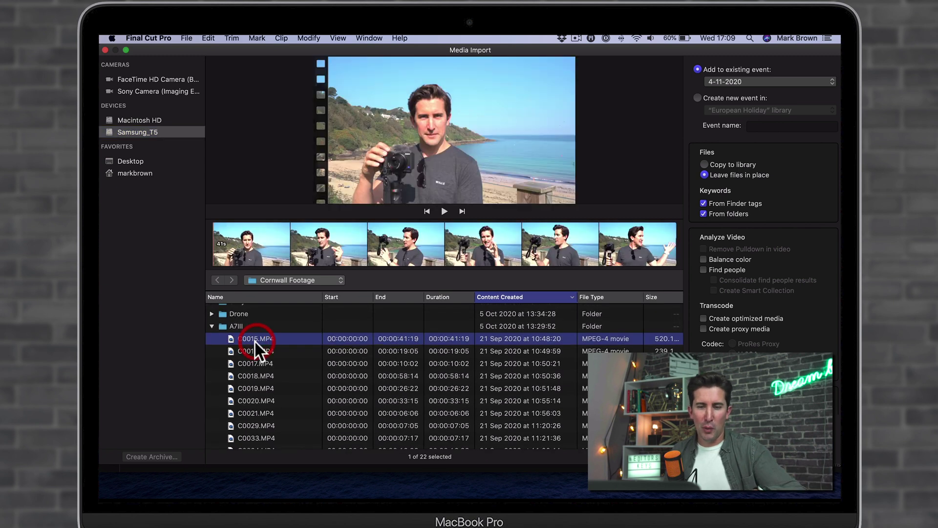
left_click(254, 384, "shift")
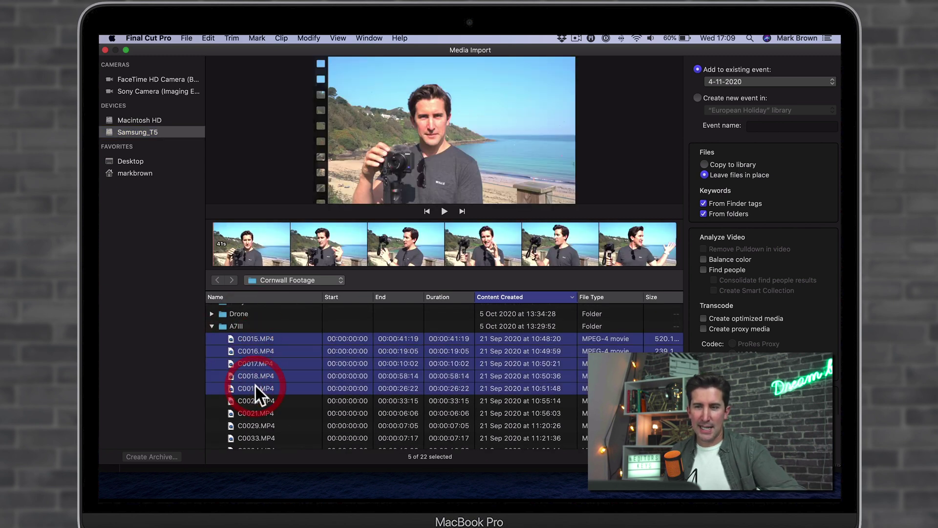
left_click(252, 338)
left_click(252, 351)
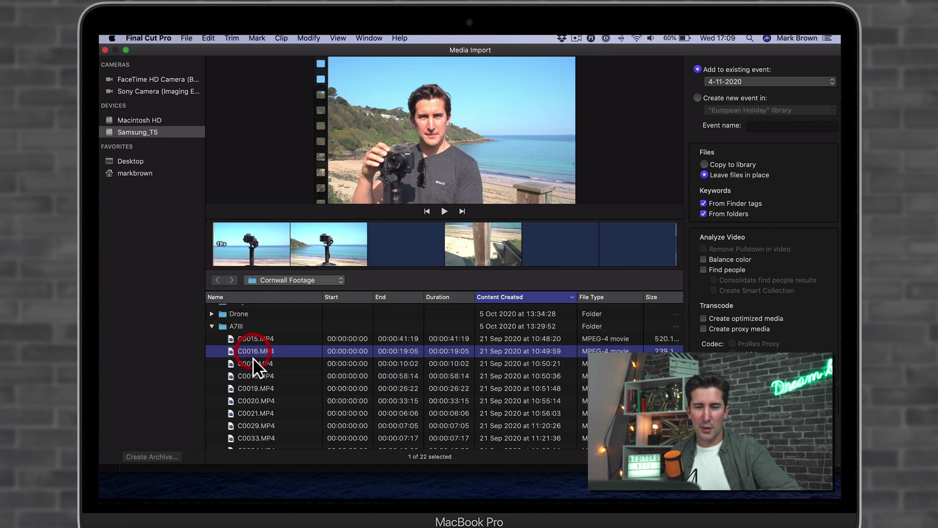
left_click(251, 341, "shift")
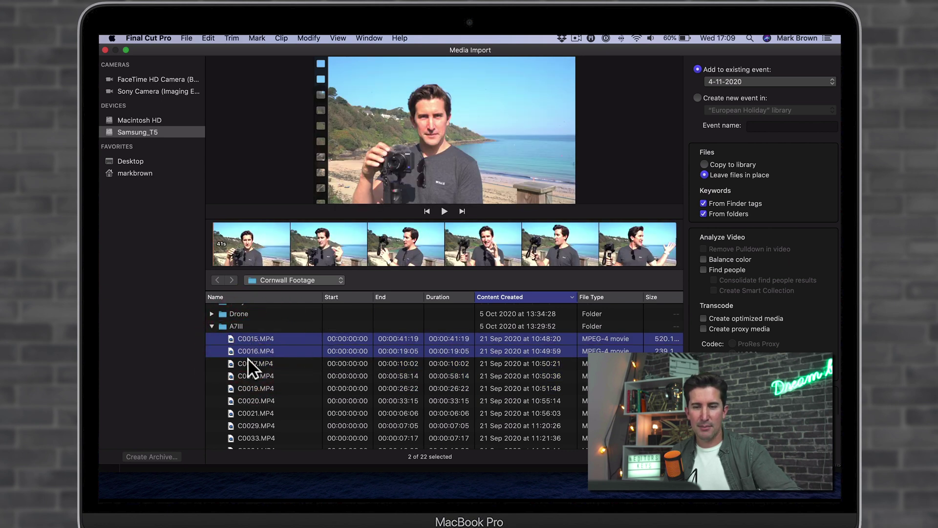
left_click(253, 362, "shift")
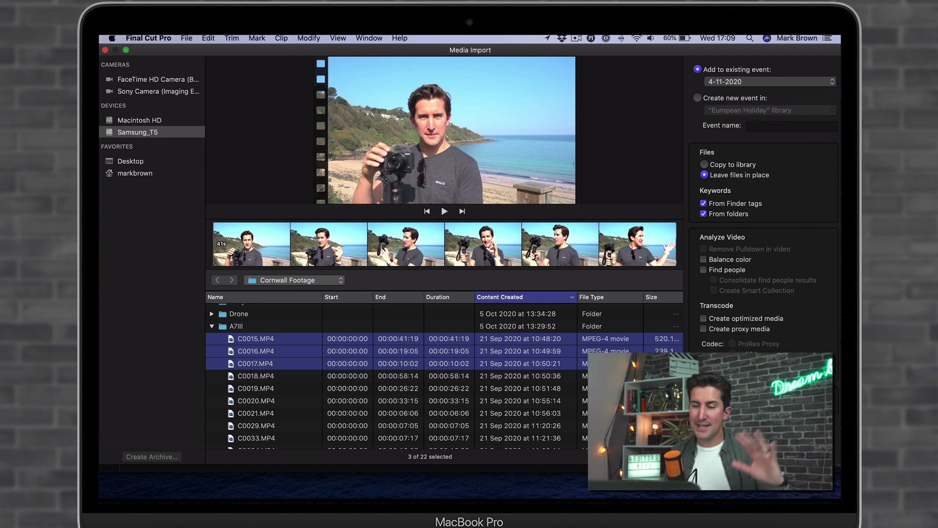
Import the three selected Cornwall clips into the 4-11-2020 event.
key("Return")
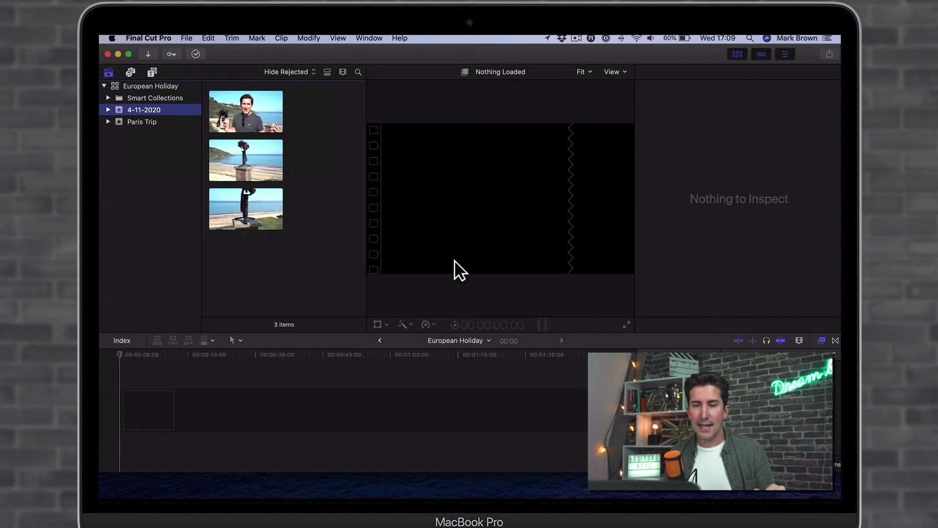
left_click(292, 154)
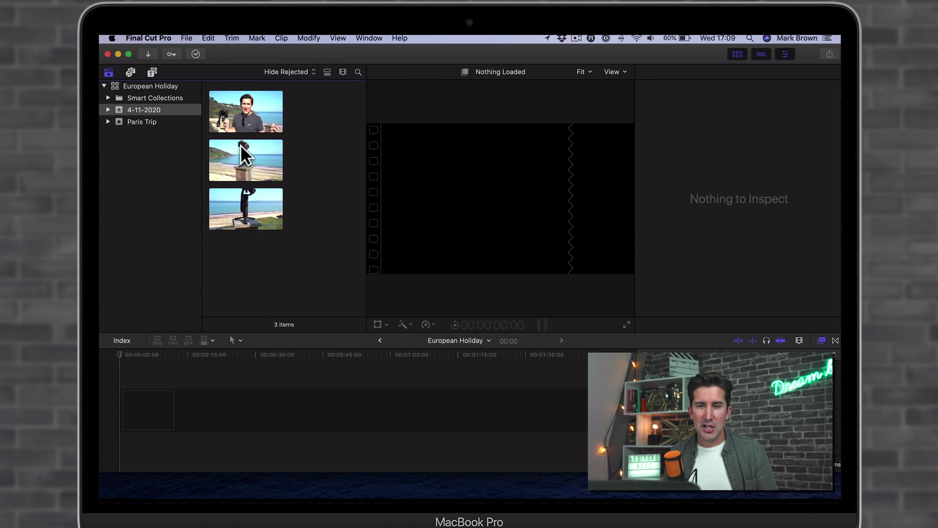
left_click(257, 110)
Check Paris Trip's projects and clip C0015, then rename 4-11-2020 to 'Cornwall Day'.
left_click(141, 86)
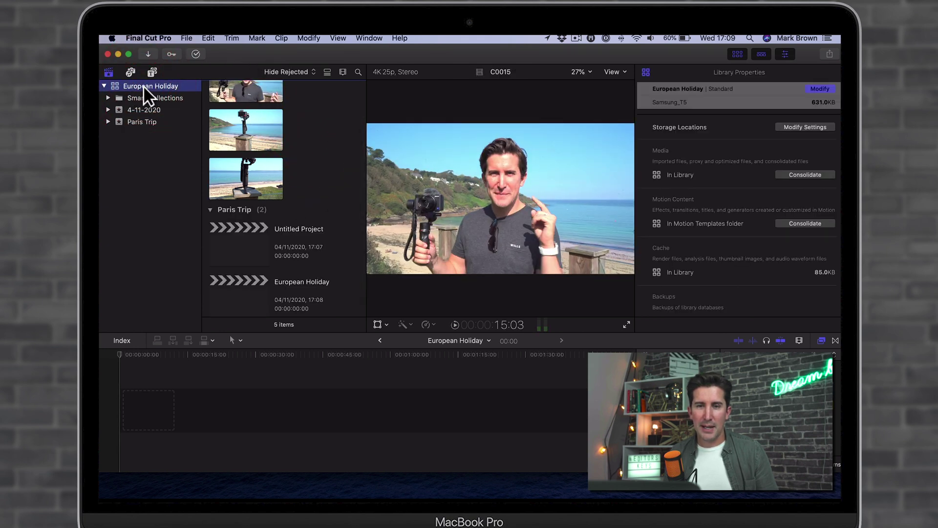
left_click(155, 123)
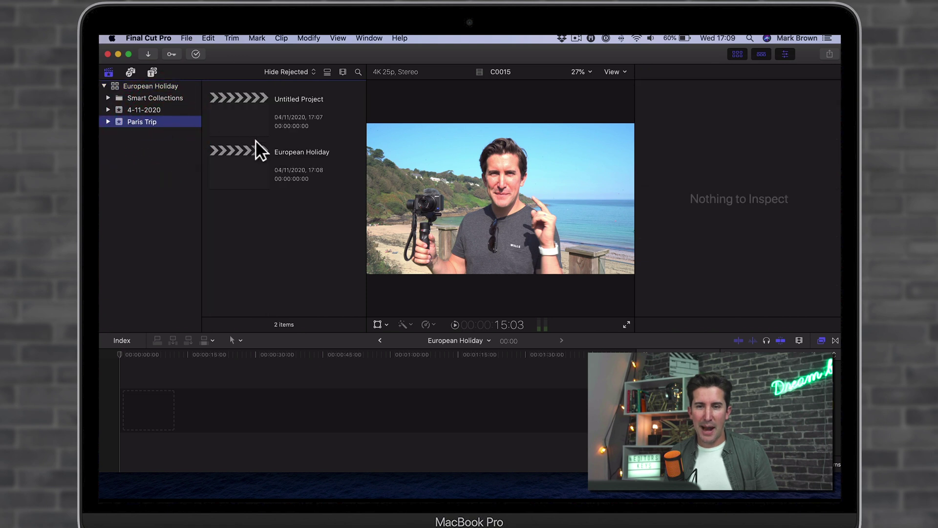
left_click(147, 108)
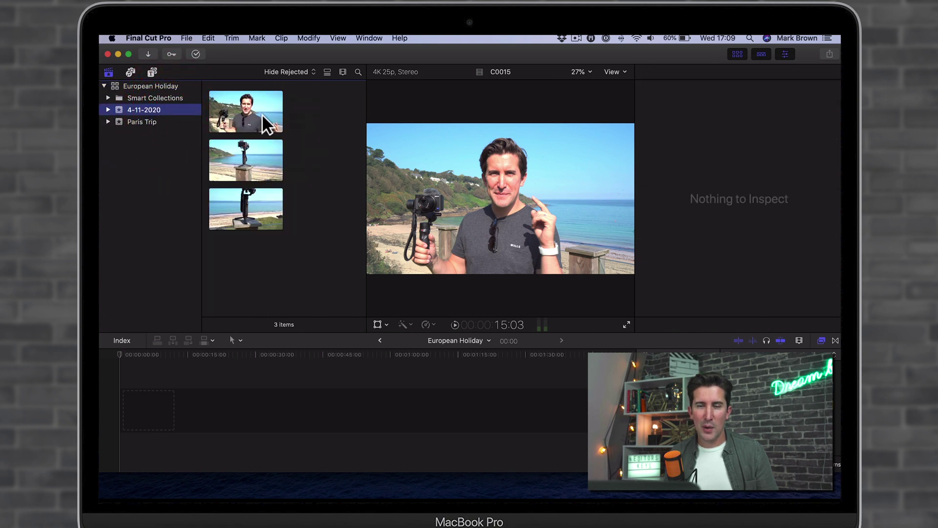
left_click(226, 113)
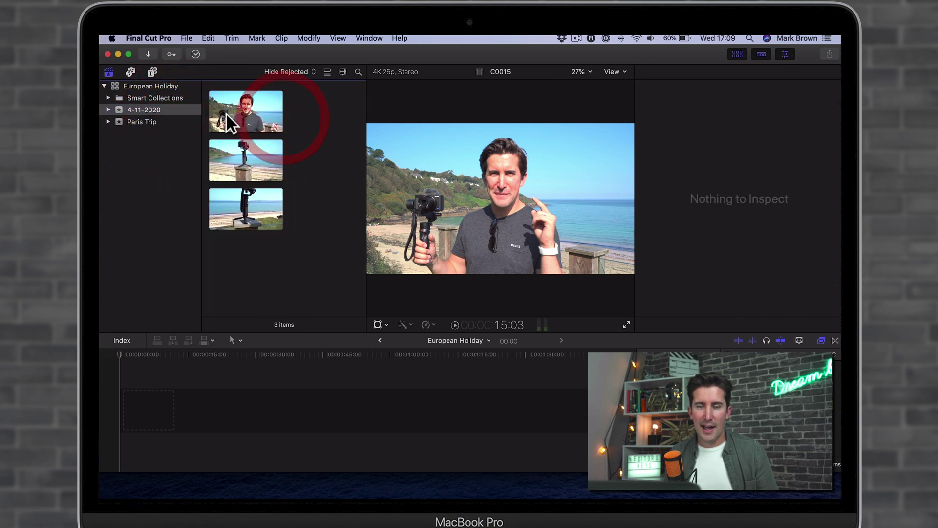
left_click(145, 109)
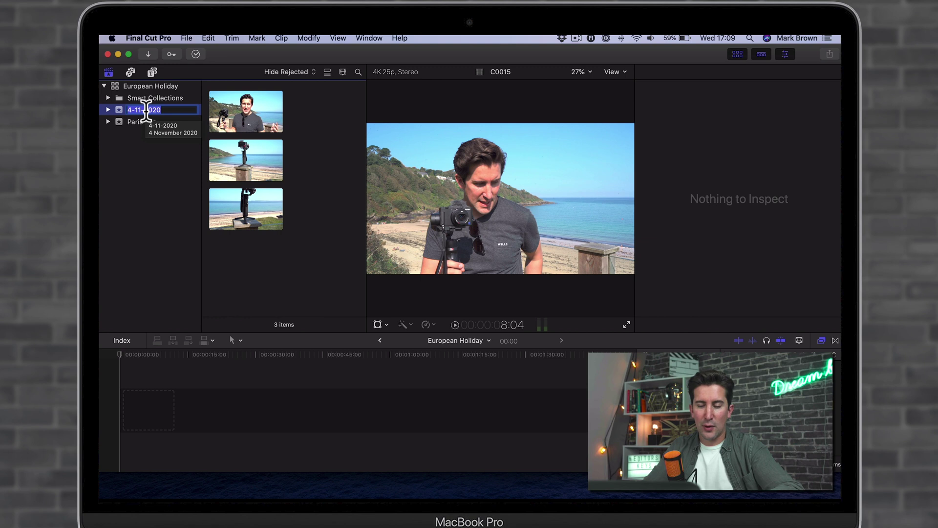
type("Cornwall Day")
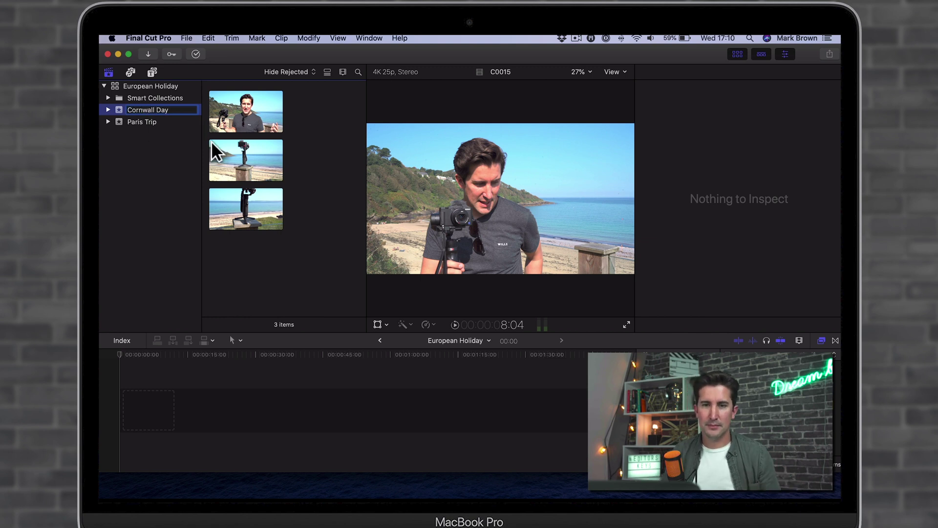
Mark C0015 from 13:13 to 33:13 and place that range in the timeline.
left_click(315, 161)
left_click(252, 118)
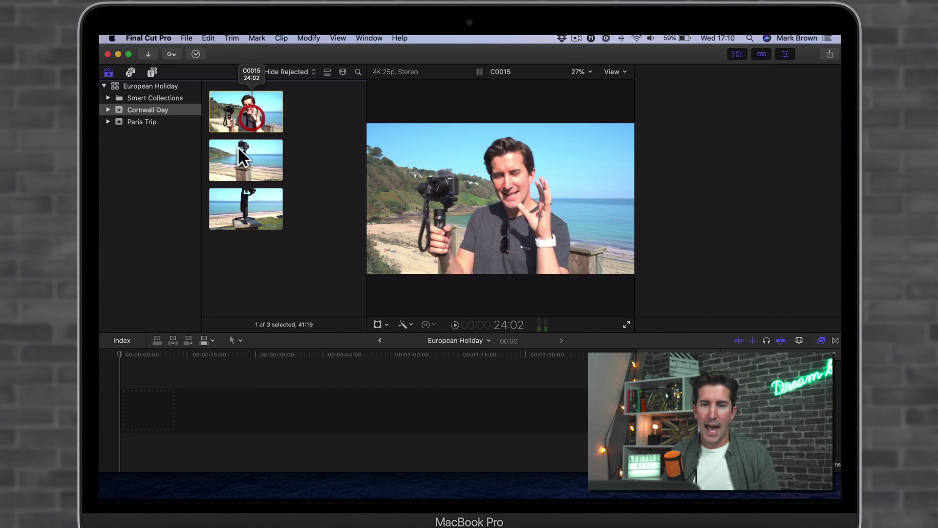
key("super+4")
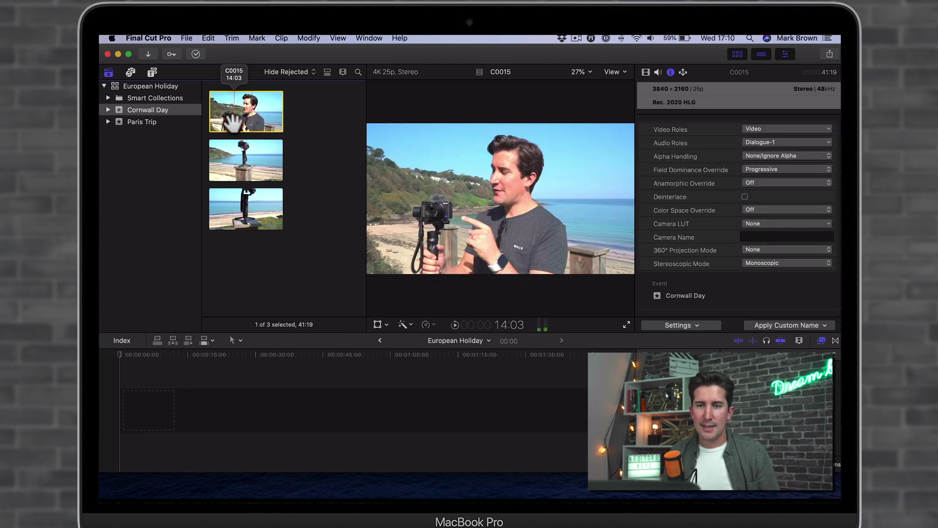
left_click(234, 121)
key("i")
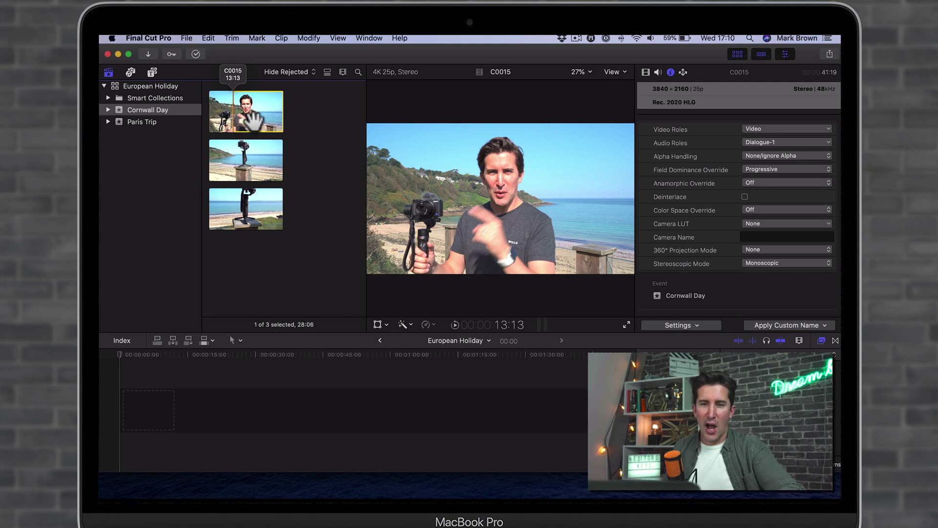
key("o")
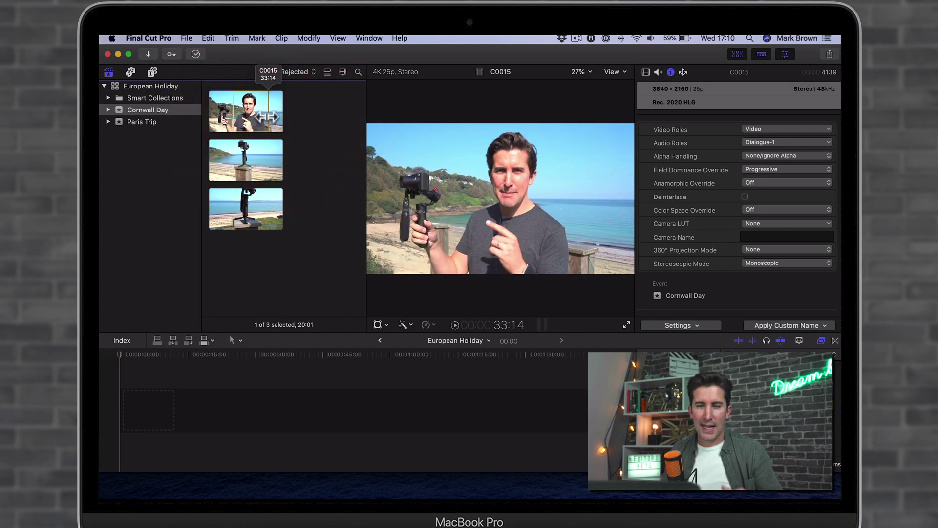
left_click_drag(268, 114, 173, 398)
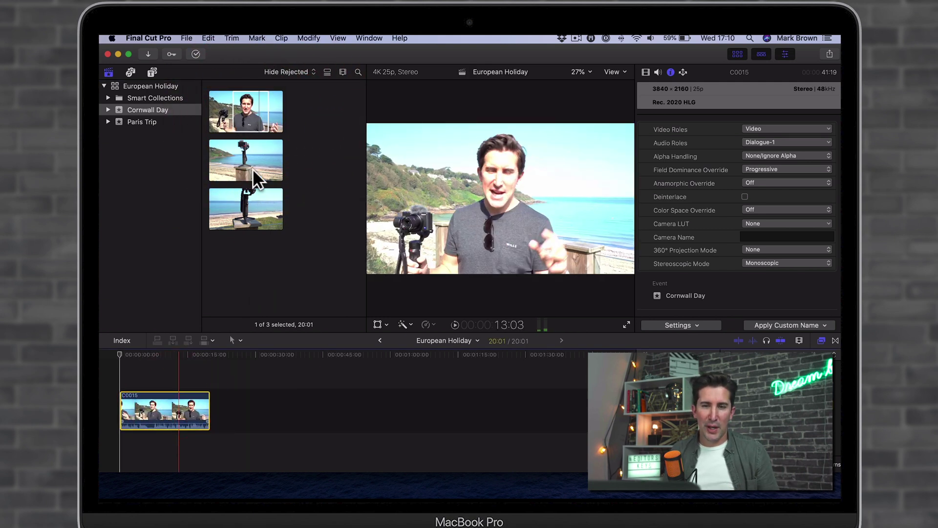
Append clips C0016 and C0017 to the timeline after C0015.
left_click(242, 160)
left_click_drag(248, 310, 228, 420)
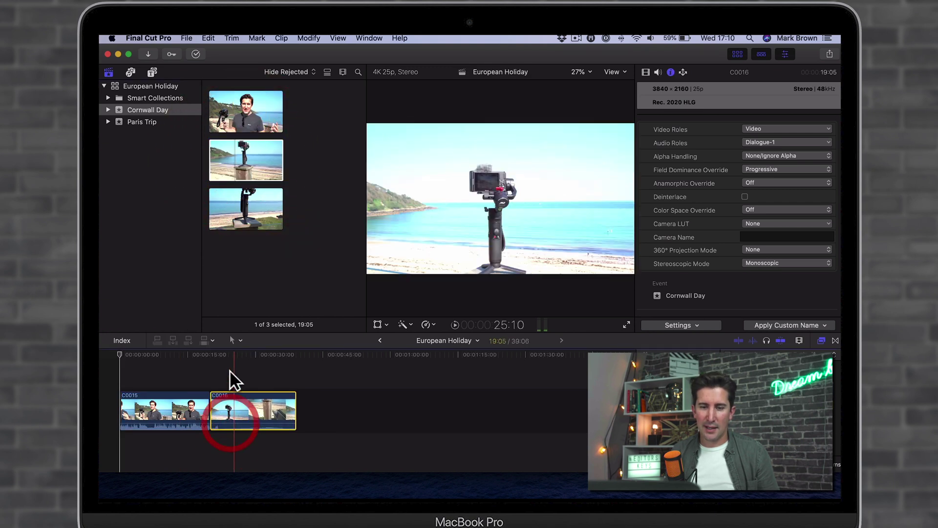
left_click(228, 208)
left_click_drag(228, 208, 323, 417)
left_click(175, 354)
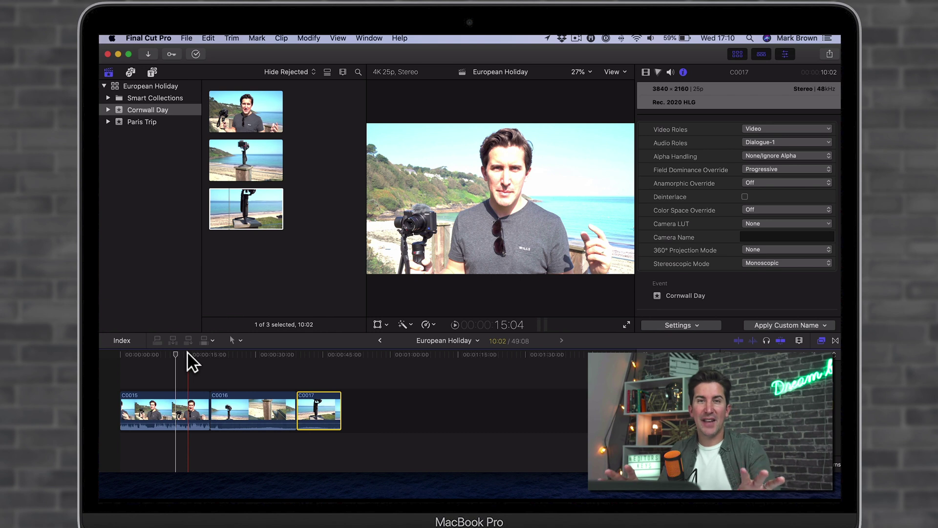